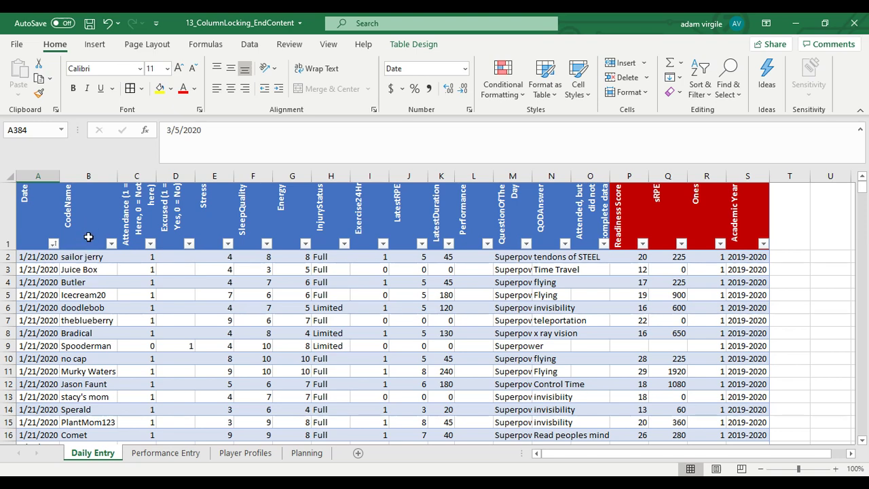
Examine the CodeName, Date, Attendance and Excused columns of the Daily Entry sheet.
{"action": "left_click", "coordinate": [89, 232]}
{"action": "left_click", "coordinate": [91, 185]}
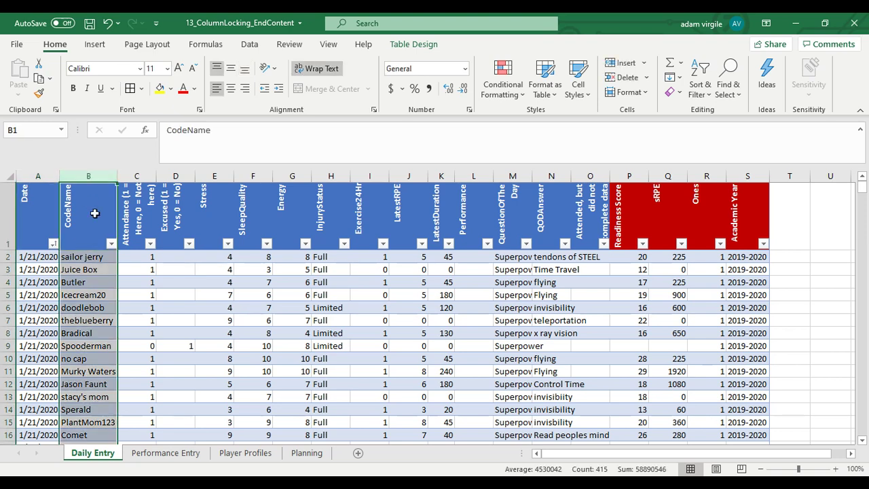
{"action": "left_click", "coordinate": [102, 294]}
{"action": "left_click", "coordinate": [45, 185]}
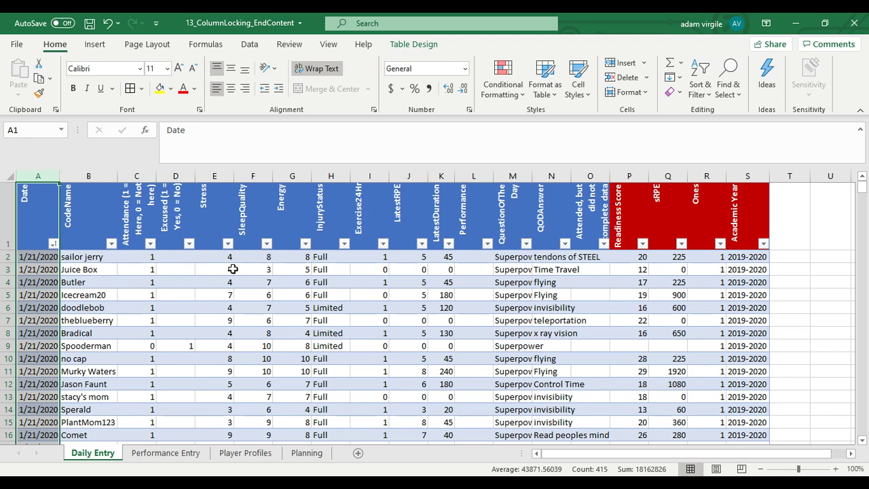
{"action": "left_click", "coordinate": [138, 176]}
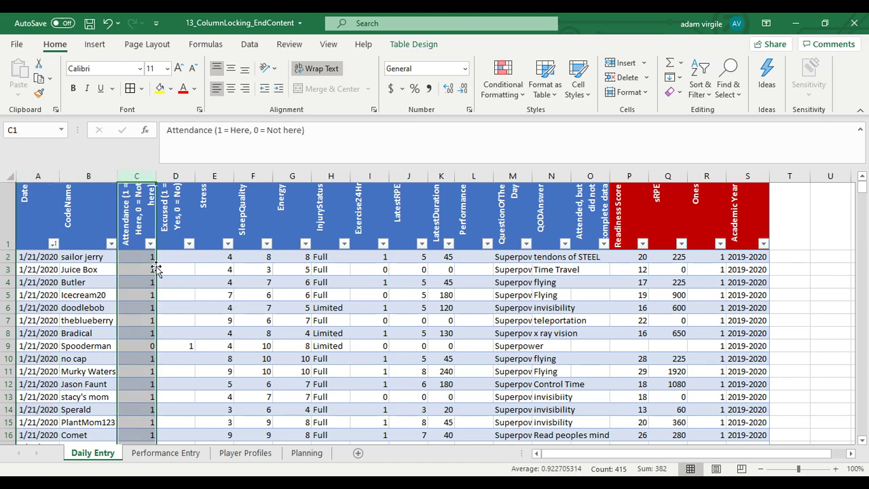
{"action": "left_click", "coordinate": [177, 176]}
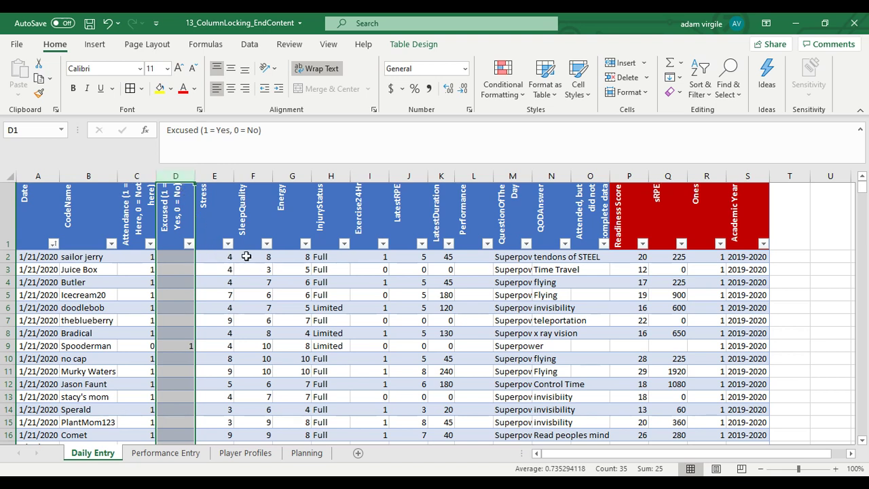
Examine the Stress, SleepQuality, Energy, InjuryStatus and Exercise24Hr columns of the daily entry table.
{"action": "left_click", "coordinate": [207, 176]}
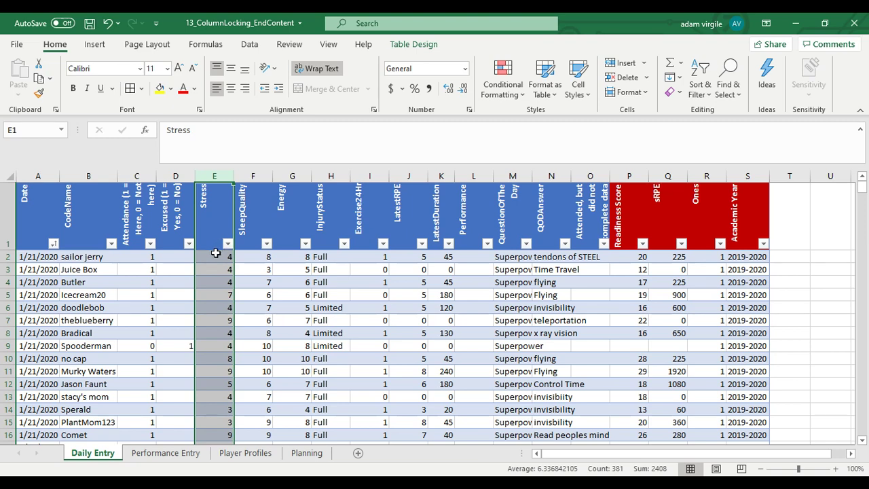
{"action": "left_click", "coordinate": [253, 176]}
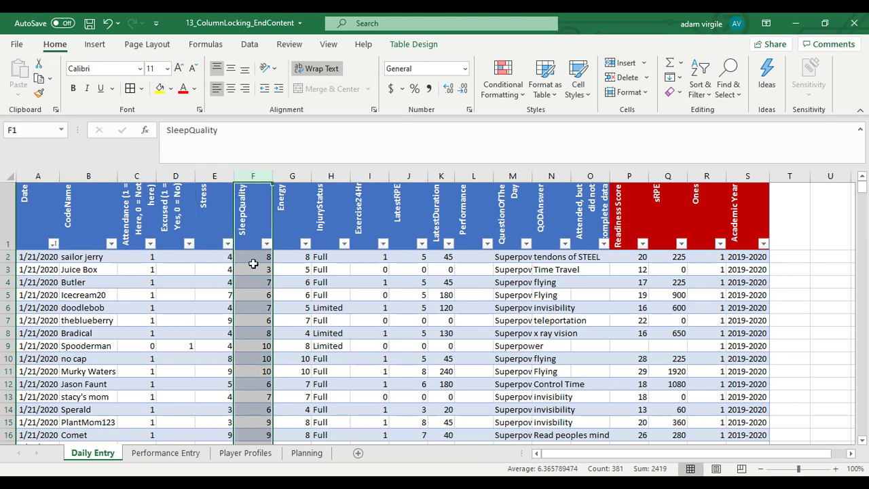
{"action": "left_click", "coordinate": [292, 178]}
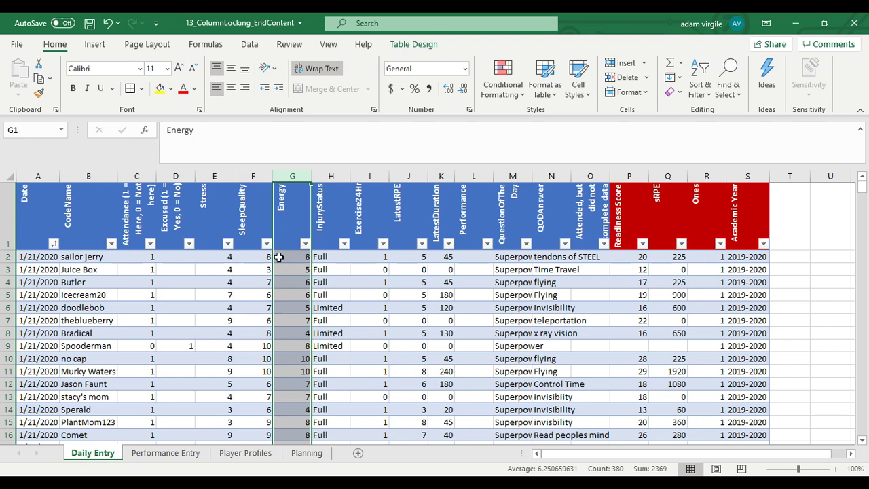
{"action": "left_click", "coordinate": [329, 174]}
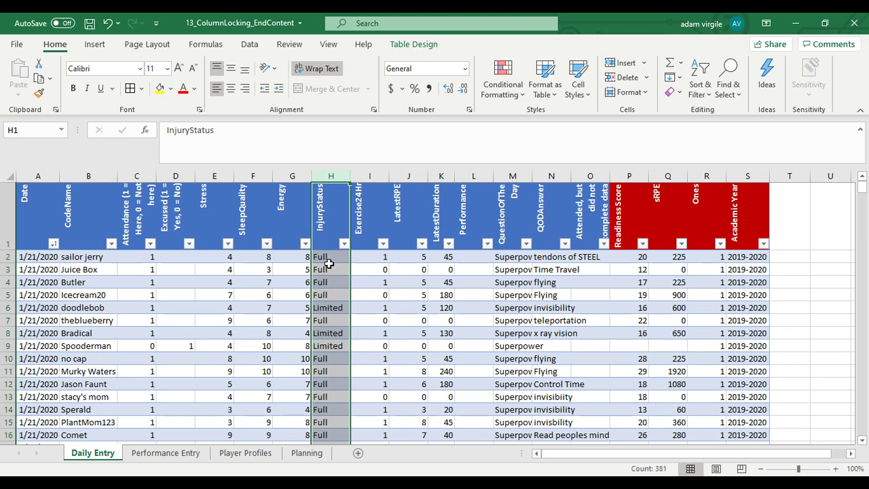
{"action": "left_click", "coordinate": [366, 176]}
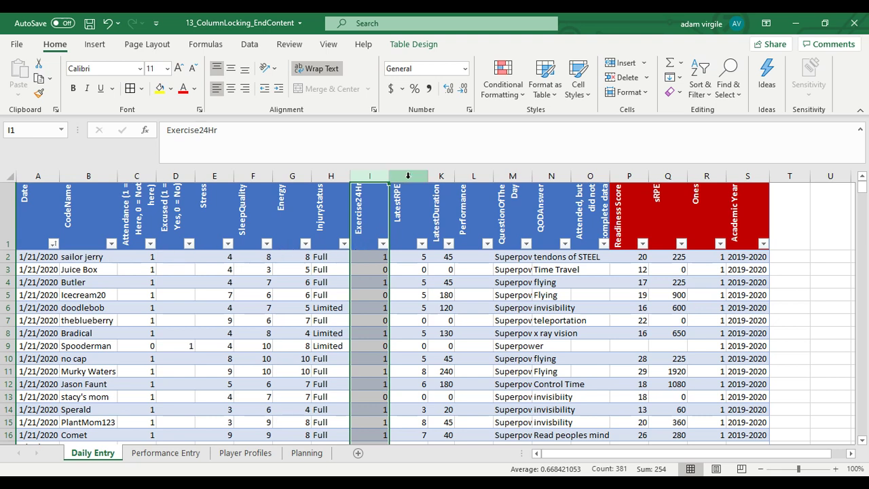
Examine the daily entry columns from LatestRPE through the one for attendees who did not complete data.
{"action": "left_click", "coordinate": [408, 175]}
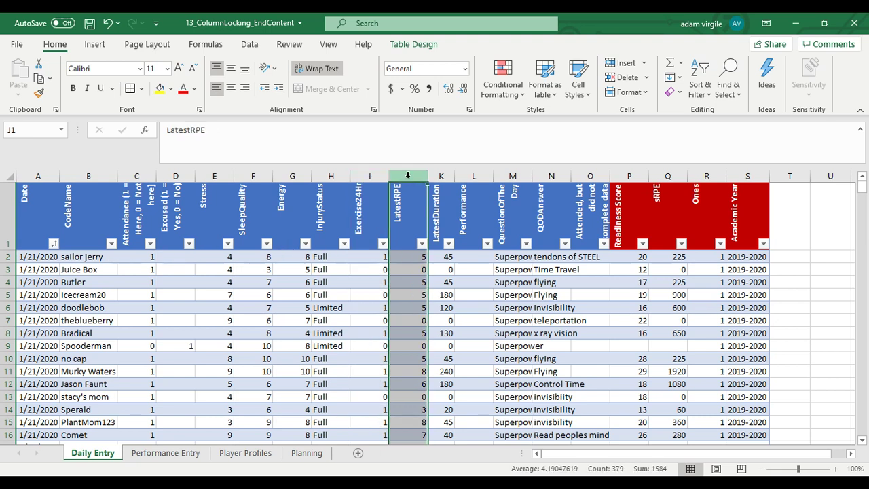
{"action": "left_click", "coordinate": [437, 176]}
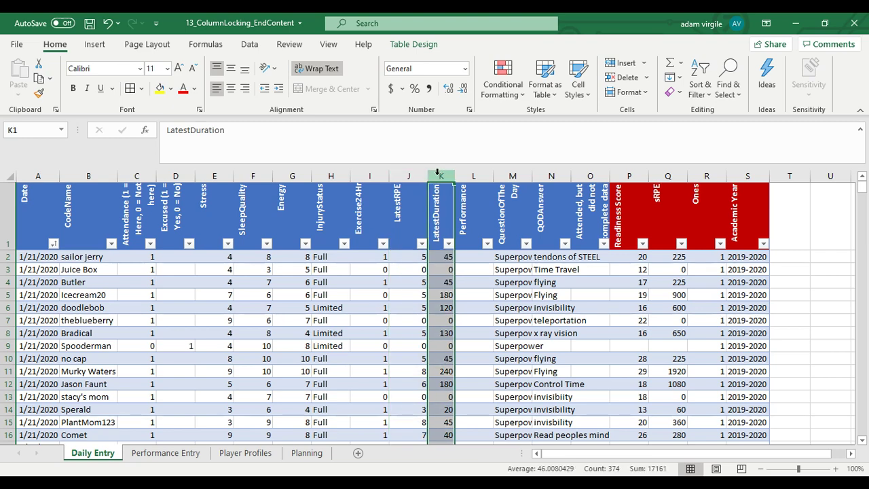
{"action": "left_click", "coordinate": [473, 176]}
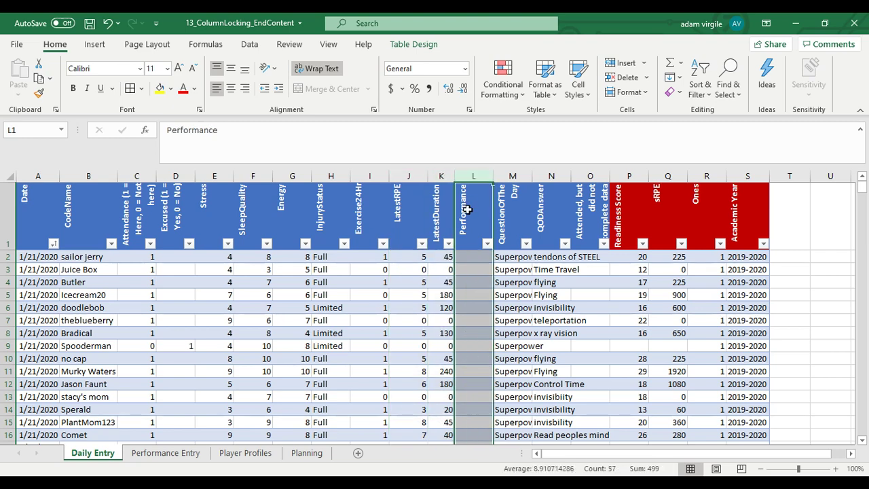
{"action": "left_click", "coordinate": [513, 176]}
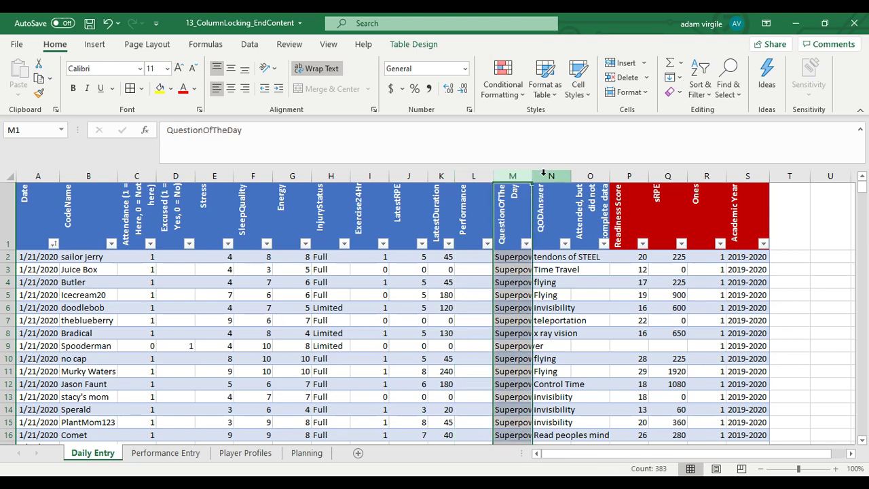
{"action": "left_click", "coordinate": [543, 174]}
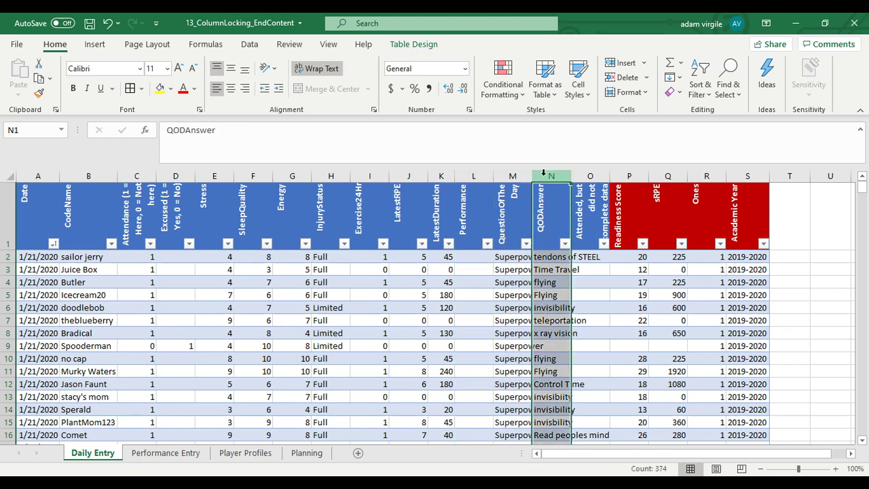
{"action": "left_click", "coordinate": [589, 176]}
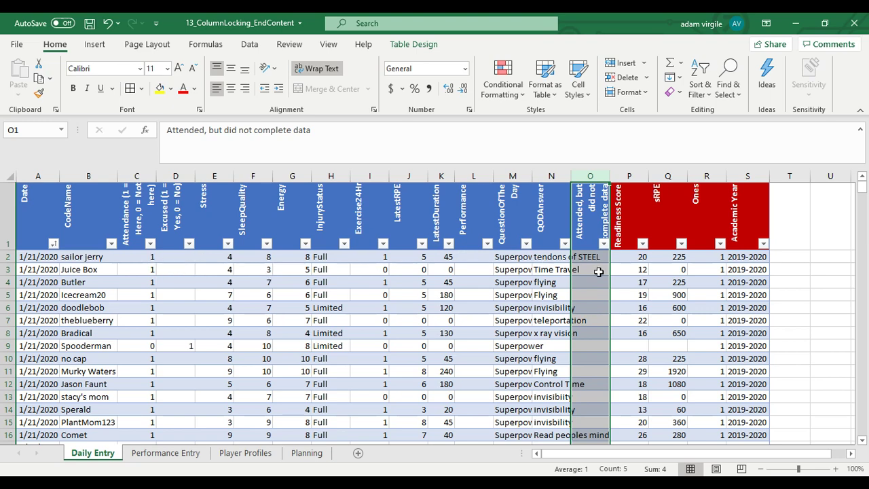
Inspect the first-row formulas of the Readiness Score, sRPE, Ones and Academic Year columns, along with the RPE and duration inputs.
{"action": "left_click", "coordinate": [631, 259]}
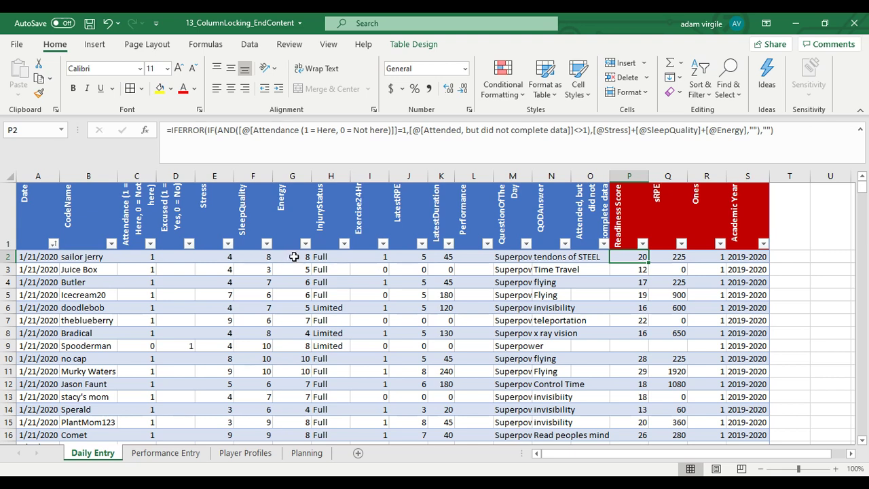
{"action": "left_click", "coordinate": [678, 260]}
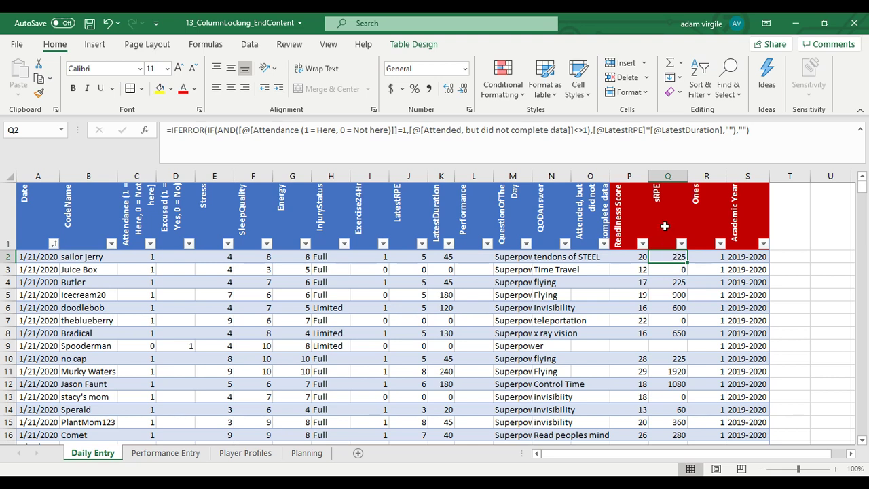
{"action": "left_click", "coordinate": [404, 256]}
{"action": "left_click", "coordinate": [452, 257]}
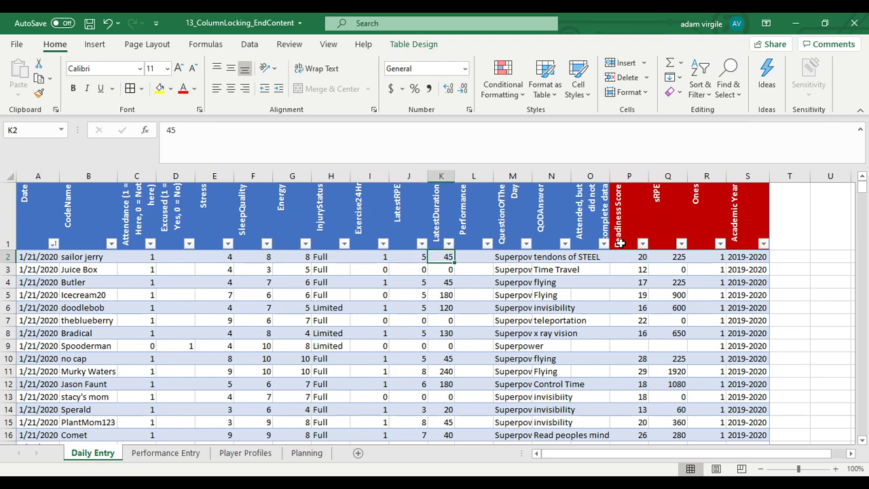
{"action": "left_click", "coordinate": [708, 257]}
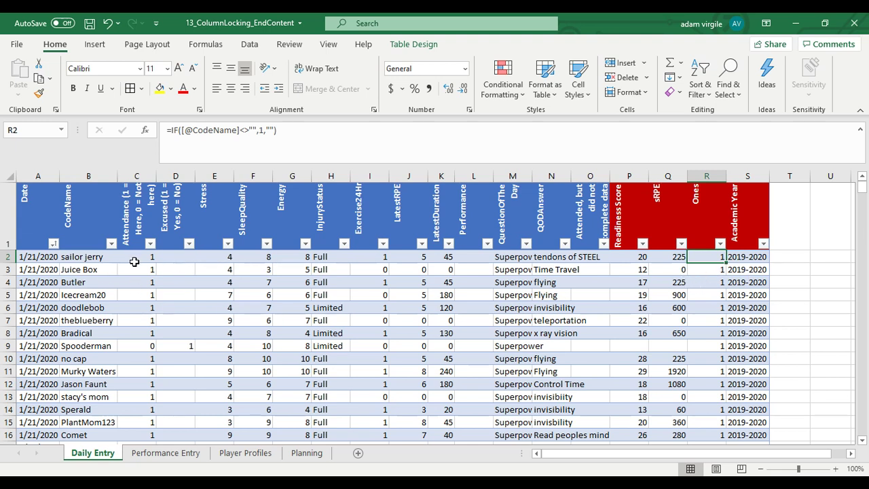
{"action": "left_click", "coordinate": [740, 258]}
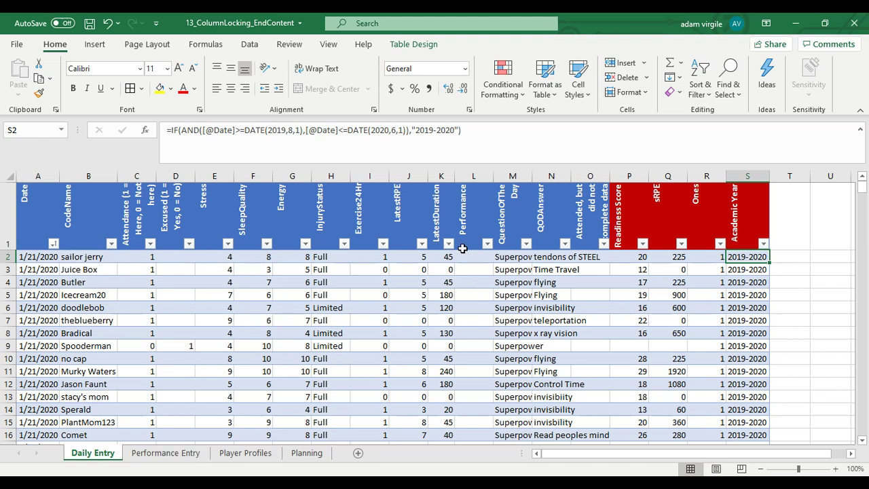
Compare the Performance Entry sheet with Daily Entry and look through the dates of its grade records.
{"action": "left_click", "coordinate": [182, 453]}
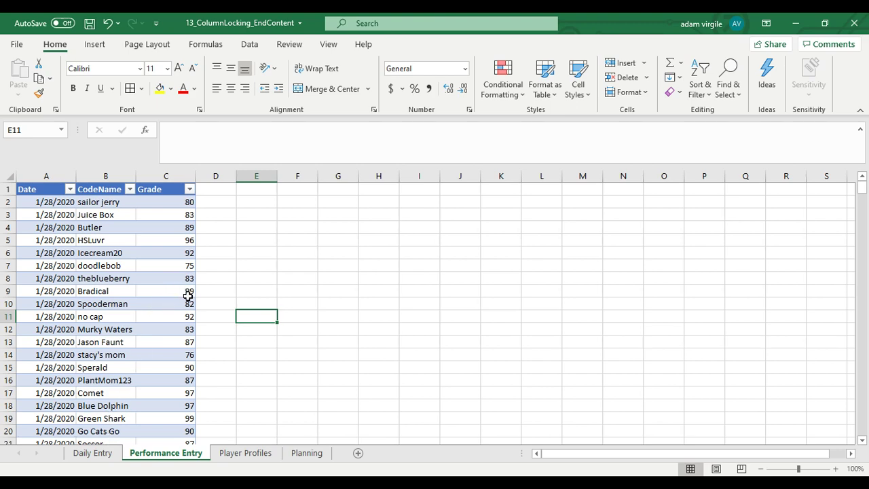
{"action": "left_click", "coordinate": [99, 455]}
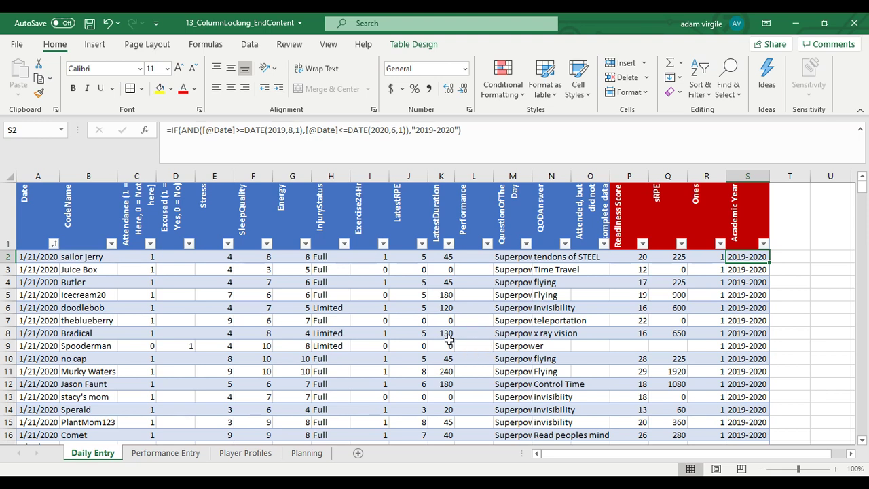
{"action": "left_click", "coordinate": [190, 454]}
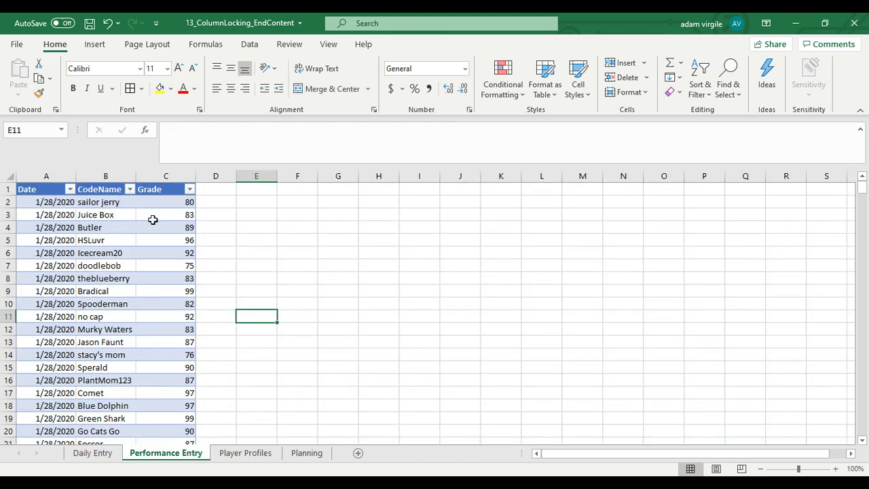
{"action": "left_click", "coordinate": [55, 204]}
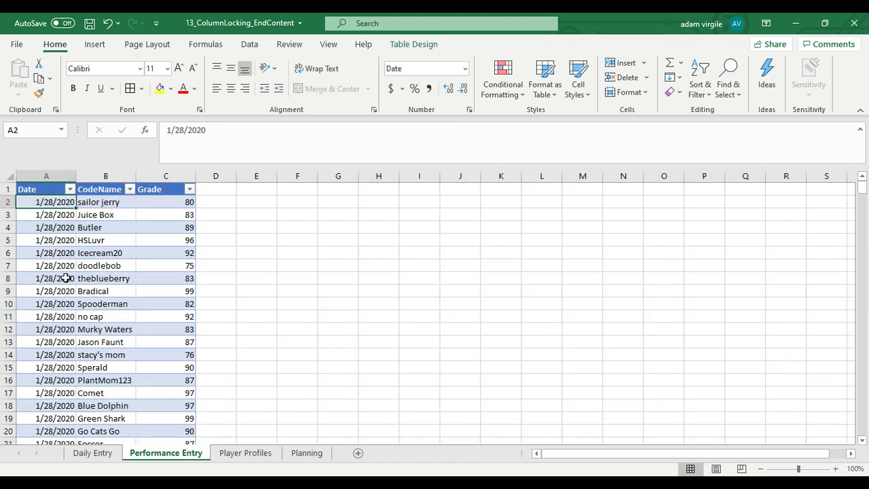
{"action": "scroll", "coordinate": [68, 309], "scroll_direction": "down", "scroll_amount": 6}
{"action": "scroll", "coordinate": [67, 312], "scroll_direction": "down", "scroll_amount": 3}
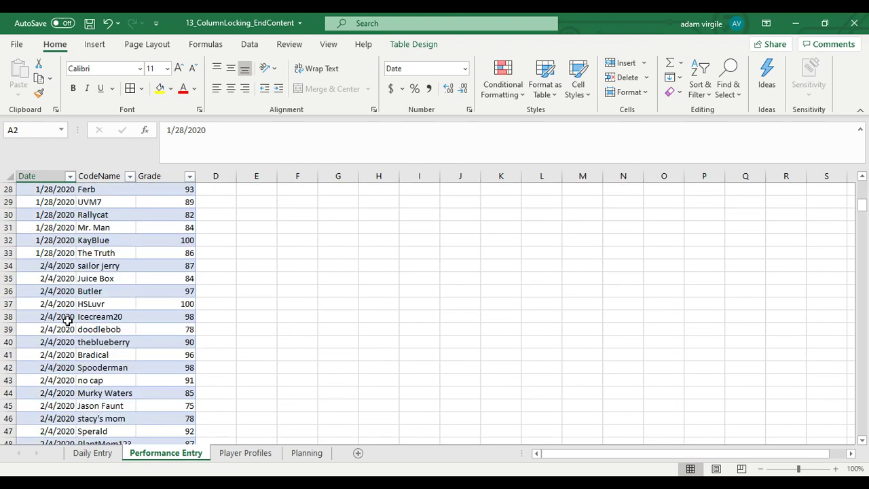
{"action": "scroll", "coordinate": [68, 311], "scroll_direction": "up", "scroll_amount": 9}
Check which January, February and March dates the Performance Entry table's Date filter offers, leaving the filter unapplied.
{"action": "left_click", "coordinate": [70, 190]}
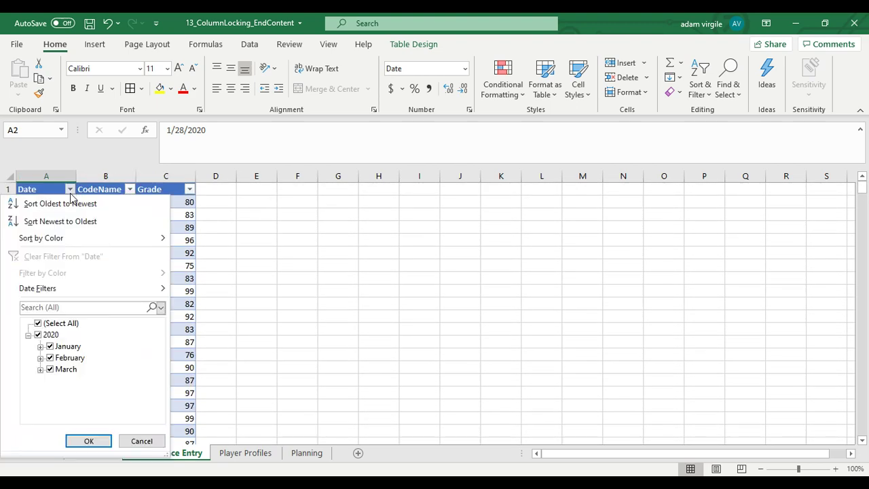
{"action": "left_click", "coordinate": [40, 347]}
{"action": "left_click", "coordinate": [40, 370]}
{"action": "left_click", "coordinate": [40, 404]}
{"action": "left_click", "coordinate": [142, 441]}
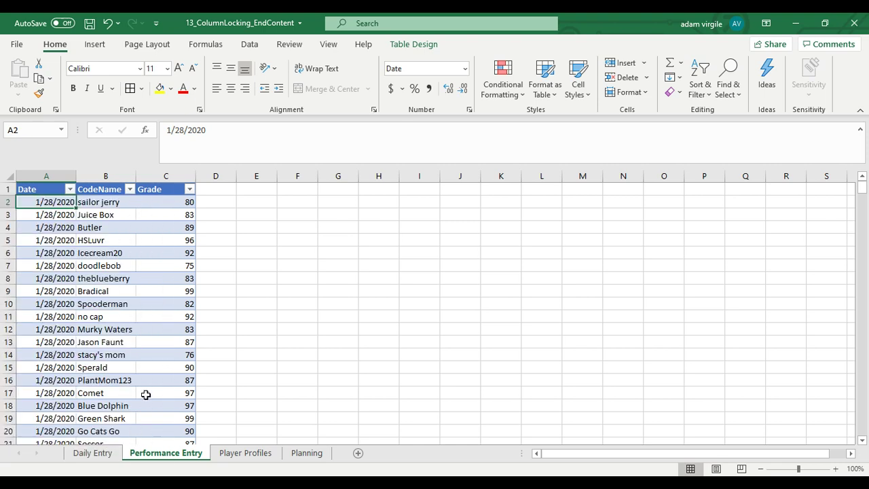
Review the Performance Entry grades against the Daily Entry sheet, returning to Performance Entry.
{"action": "left_click", "coordinate": [197, 231]}
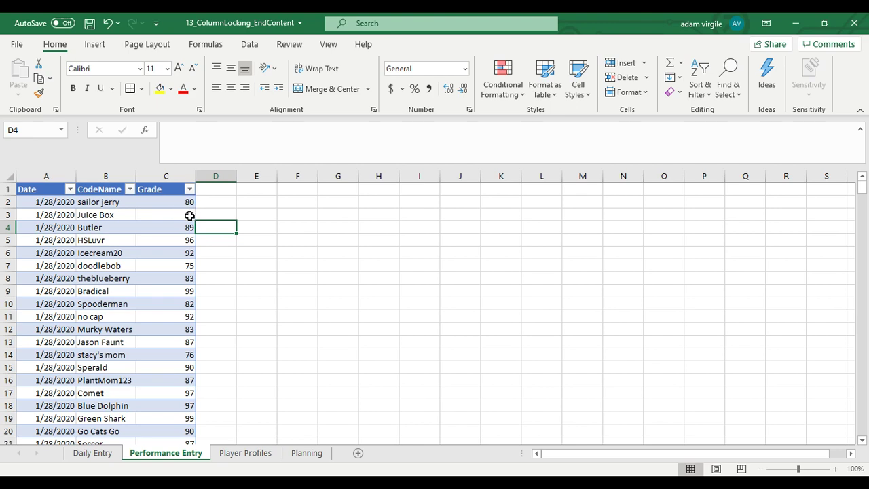
{"action": "left_click", "coordinate": [109, 453]}
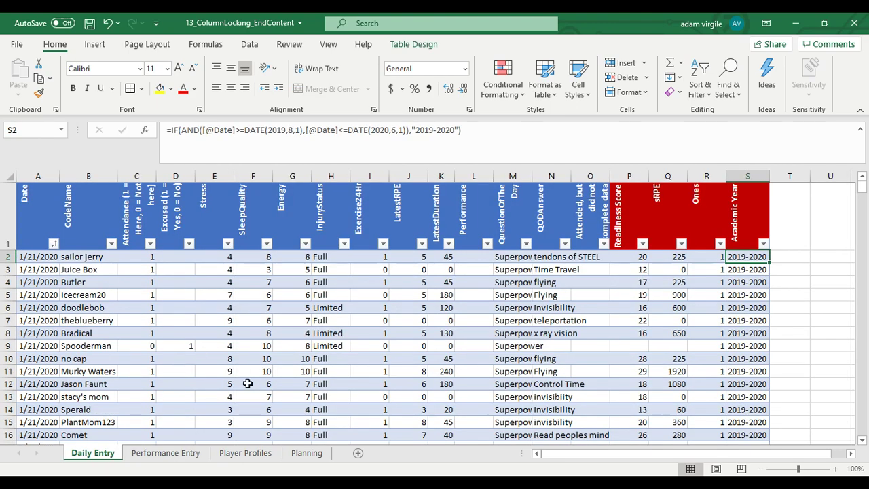
{"action": "left_click", "coordinate": [173, 452]}
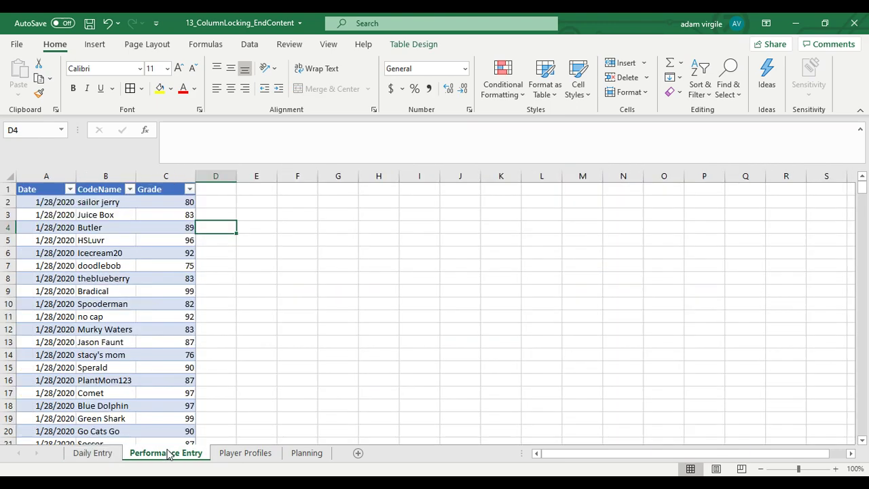
Examine the Player Profiles sheet and its Cohort of Interest column.
{"action": "left_click", "coordinate": [243, 452]}
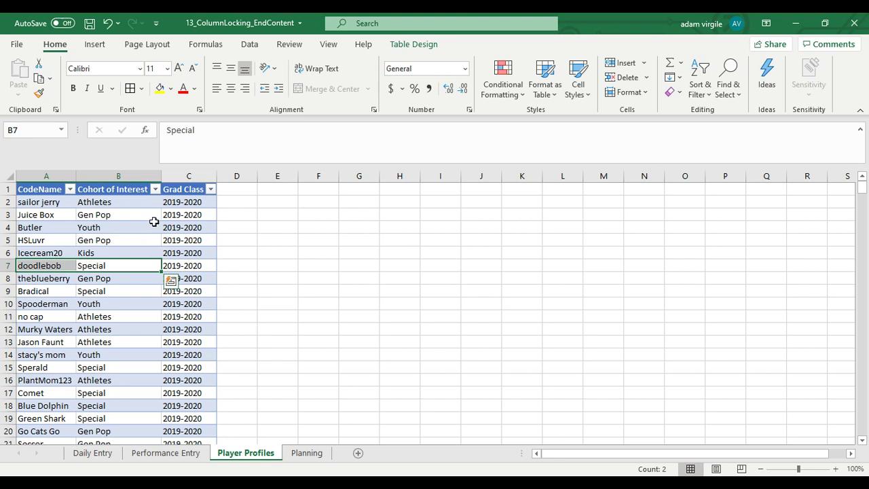
{"action": "left_click", "coordinate": [226, 210]}
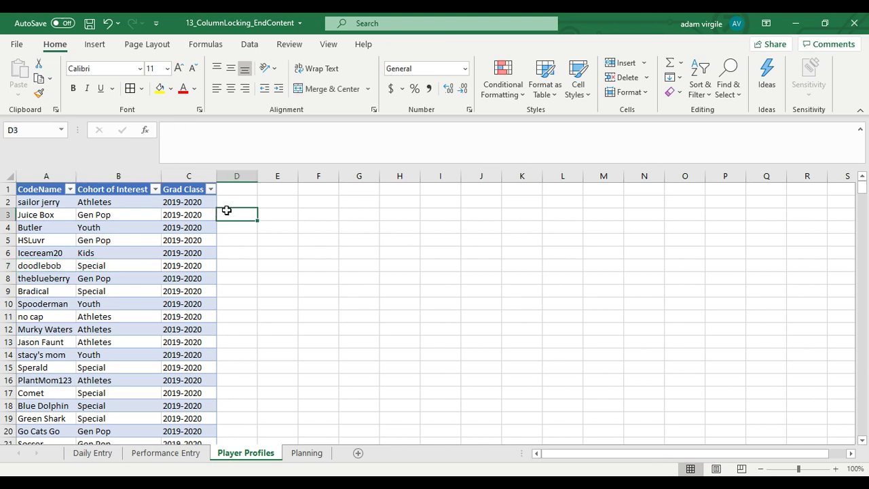
{"action": "left_click", "coordinate": [124, 193]}
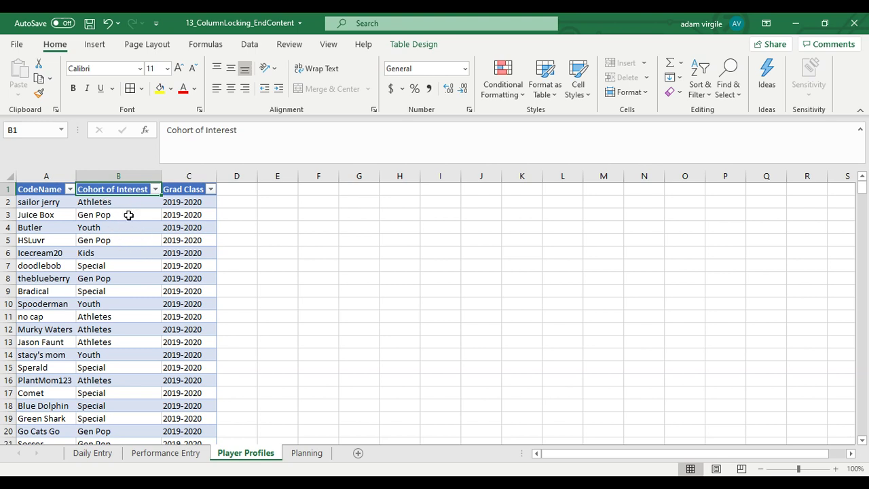
Examine the Planning sheet's Date Picker and Past X Days Selector areas and the class table area below them.
{"action": "left_click", "coordinate": [306, 453]}
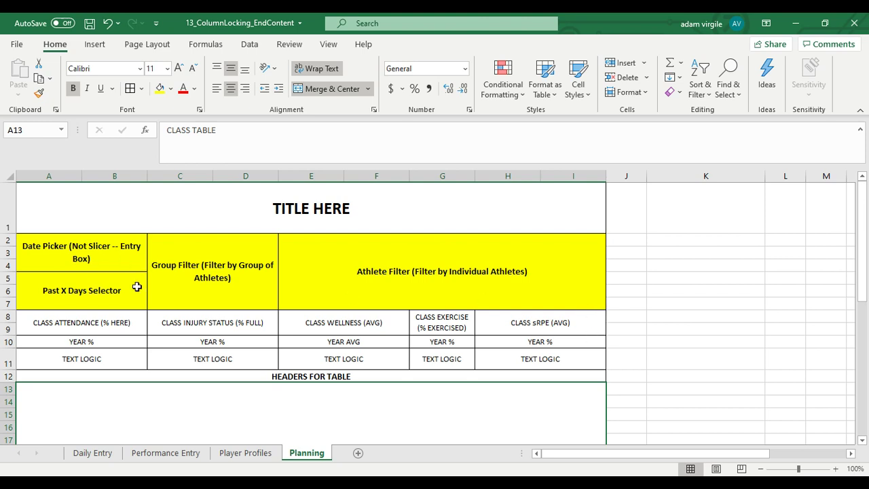
{"action": "left_click", "coordinate": [117, 259]}
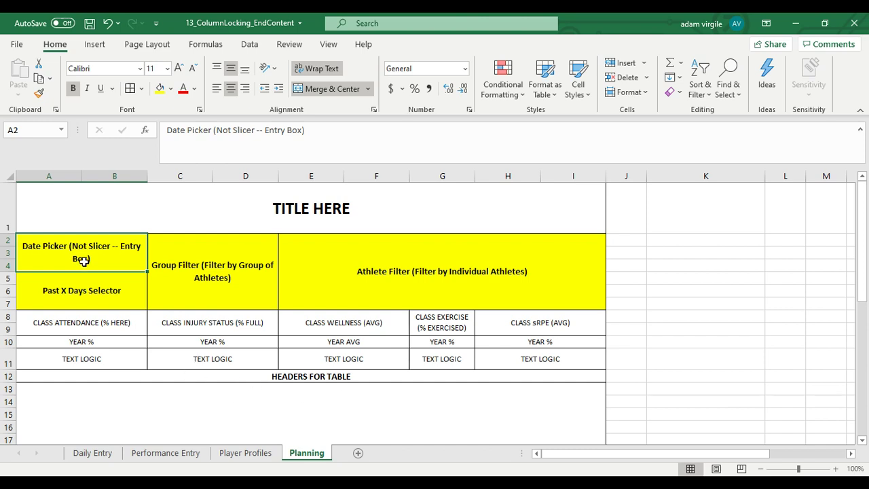
{"action": "left_click", "coordinate": [103, 293]}
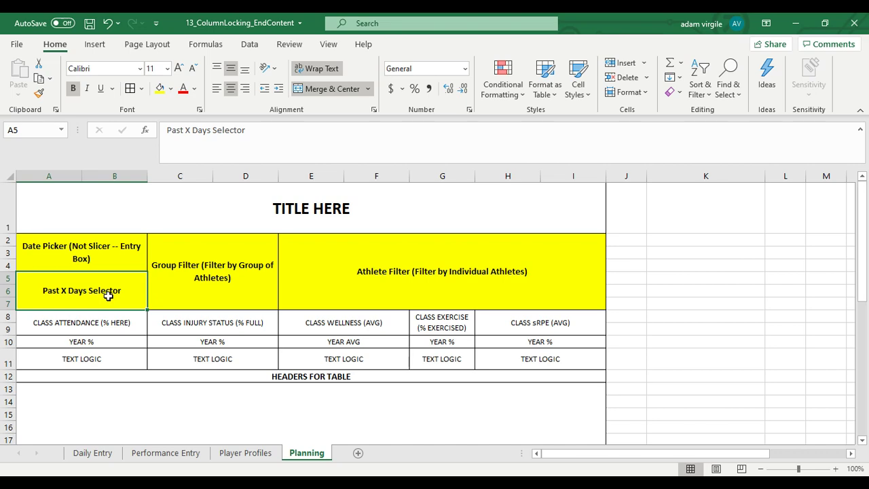
{"action": "scroll", "coordinate": [202, 421], "scroll_direction": "down", "scroll_amount": 1}
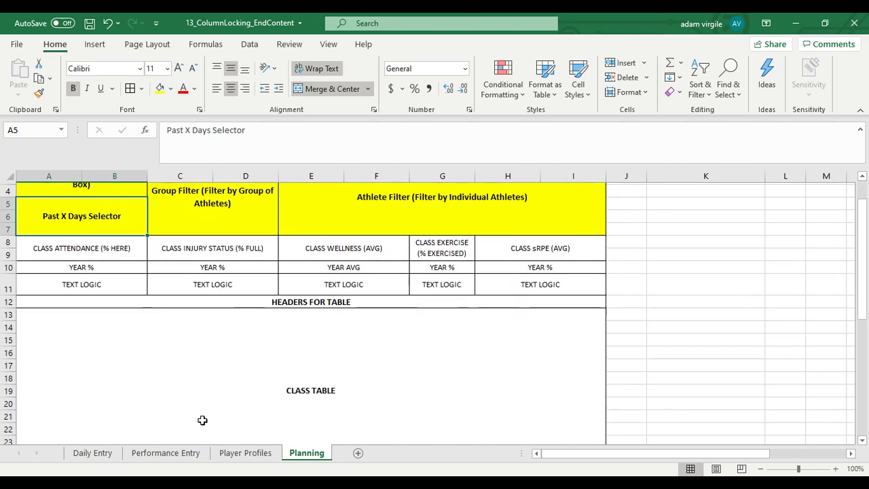
{"action": "scroll", "coordinate": [180, 357], "scroll_direction": "up", "scroll_amount": 1}
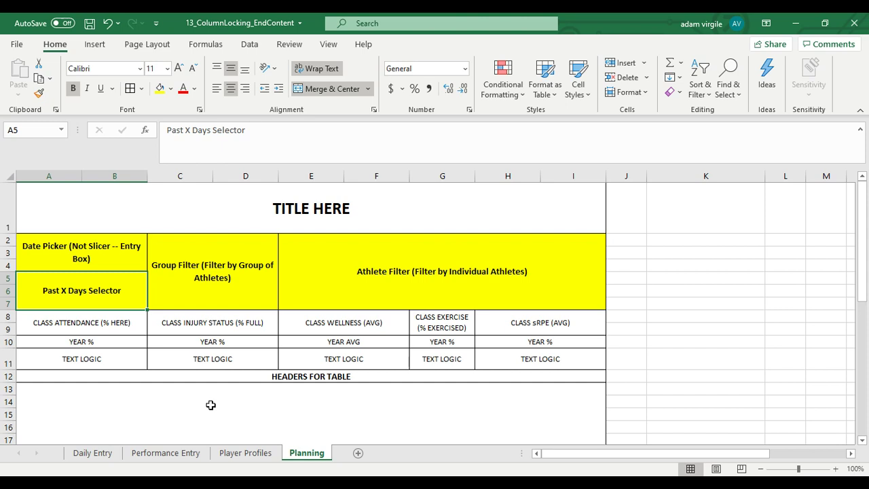
Review the Planning sheet's Group Filter area against the Cohort of Interest groups on the Player Profiles sheet.
{"action": "left_click", "coordinate": [232, 286]}
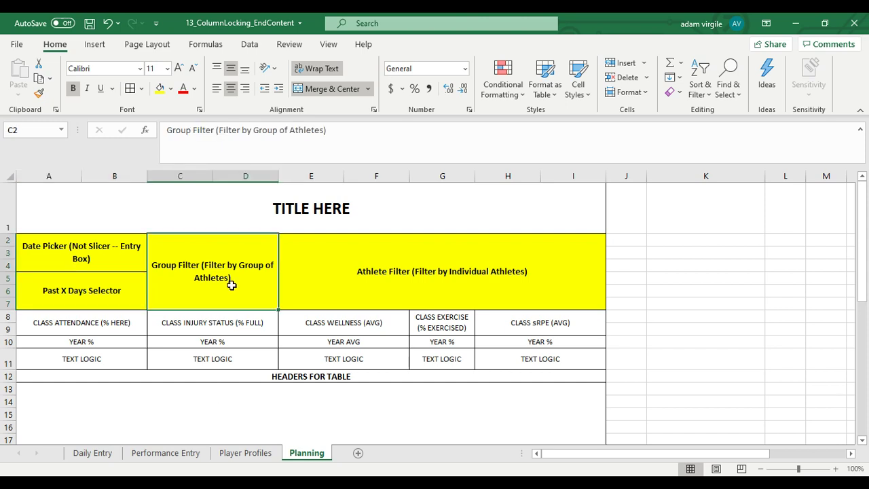
{"action": "left_click", "coordinate": [242, 453]}
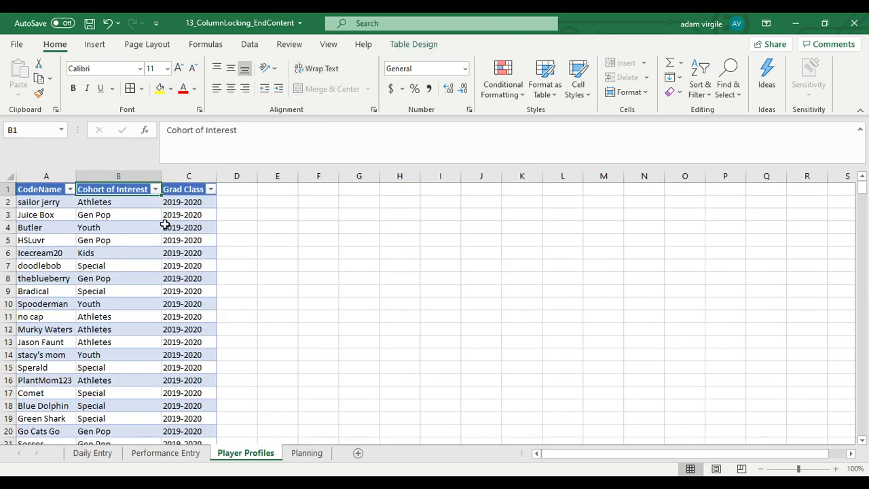
{"action": "left_click", "coordinate": [307, 453]}
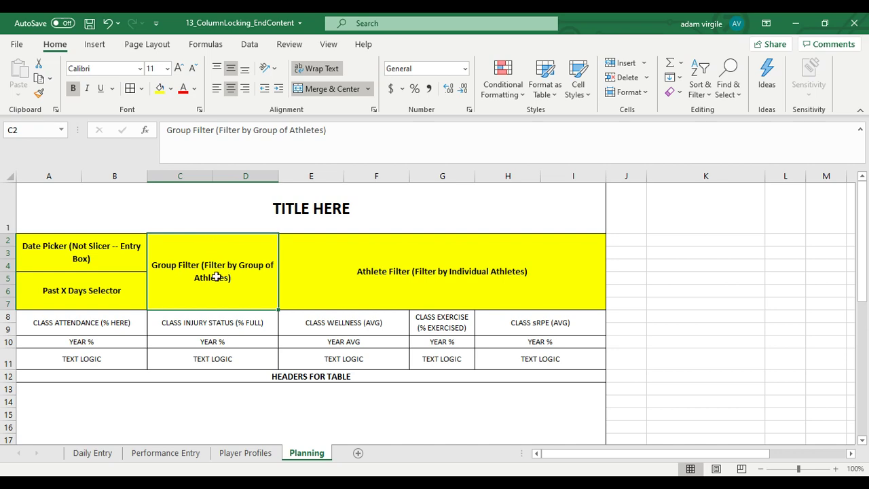
{"action": "scroll", "coordinate": [245, 359], "scroll_direction": "down", "scroll_amount": 2}
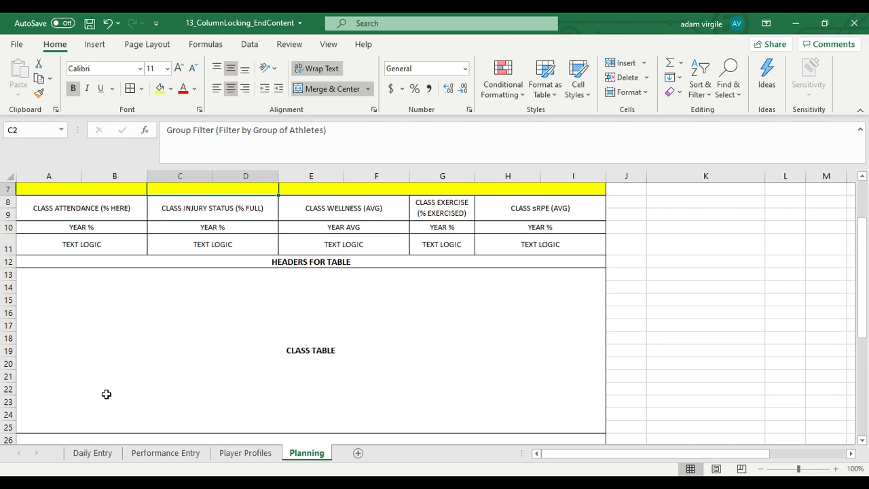
{"action": "scroll", "coordinate": [108, 400], "scroll_direction": "down", "scroll_amount": 1}
{"action": "scroll", "coordinate": [197, 364], "scroll_direction": "up", "scroll_amount": 3}
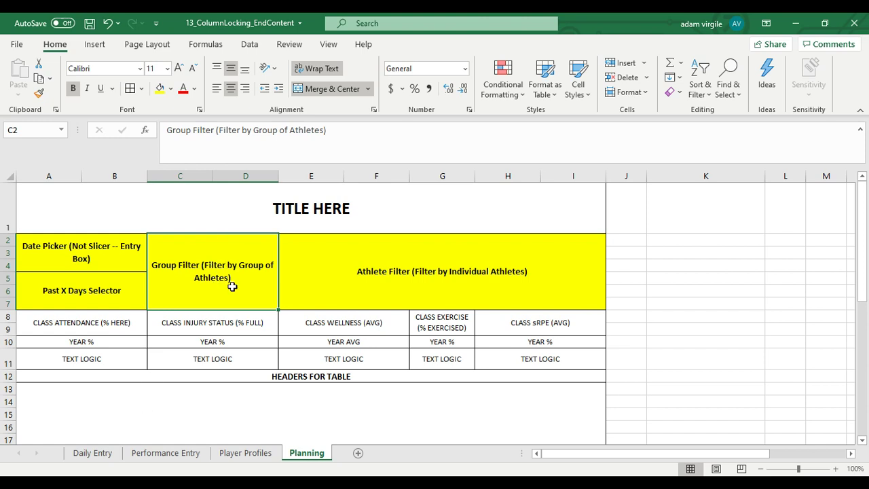
Examine the Planning sheet's Athlete Filter area and the Class Attendance block with its YEAR % and TEXT LOGIC cells.
{"action": "left_click", "coordinate": [379, 278]}
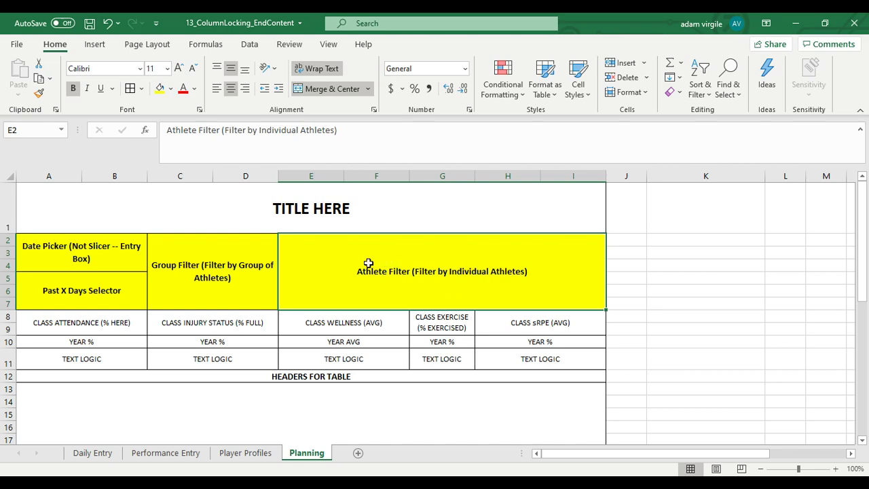
{"action": "scroll", "coordinate": [218, 363], "scroll_direction": "down", "scroll_amount": 1}
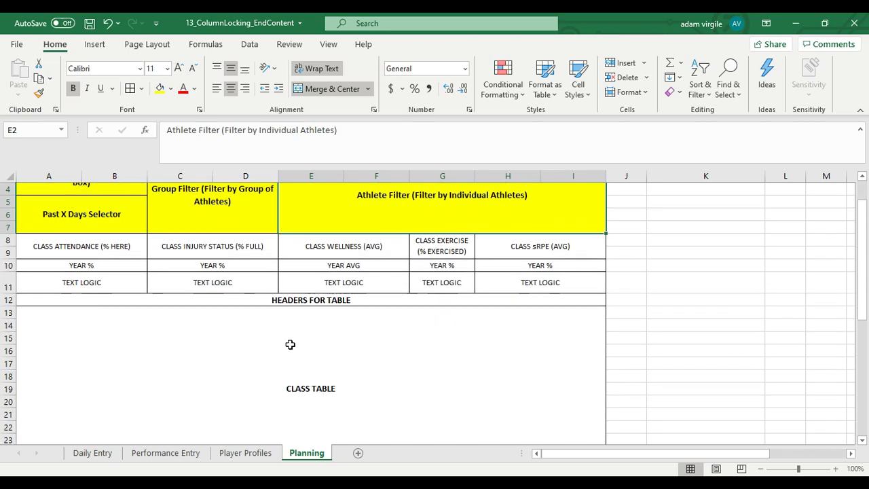
{"action": "scroll", "coordinate": [260, 348], "scroll_direction": "up", "scroll_amount": 1}
{"action": "scroll", "coordinate": [260, 346], "scroll_direction": "up", "scroll_amount": 1}
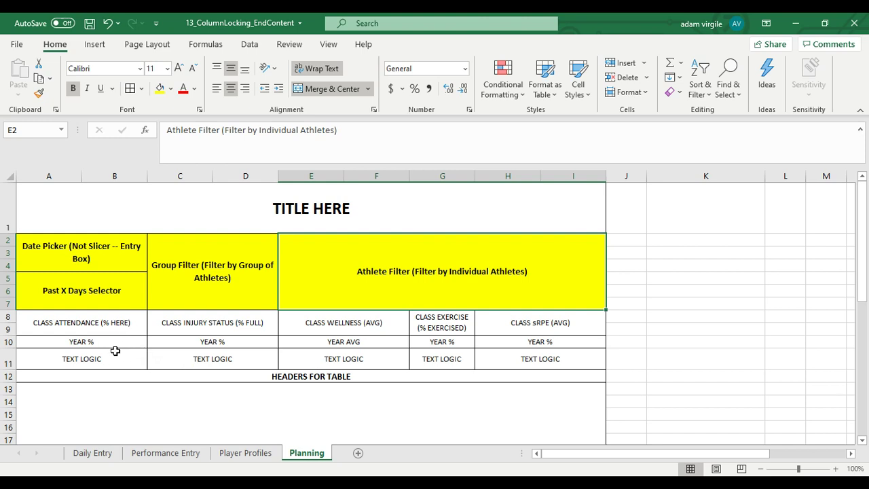
{"action": "left_click", "coordinate": [107, 329]}
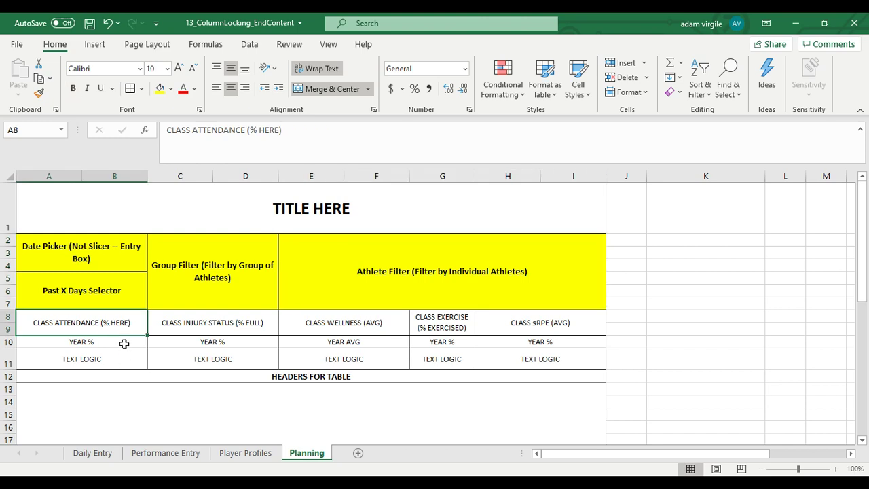
{"action": "left_click", "coordinate": [122, 343]}
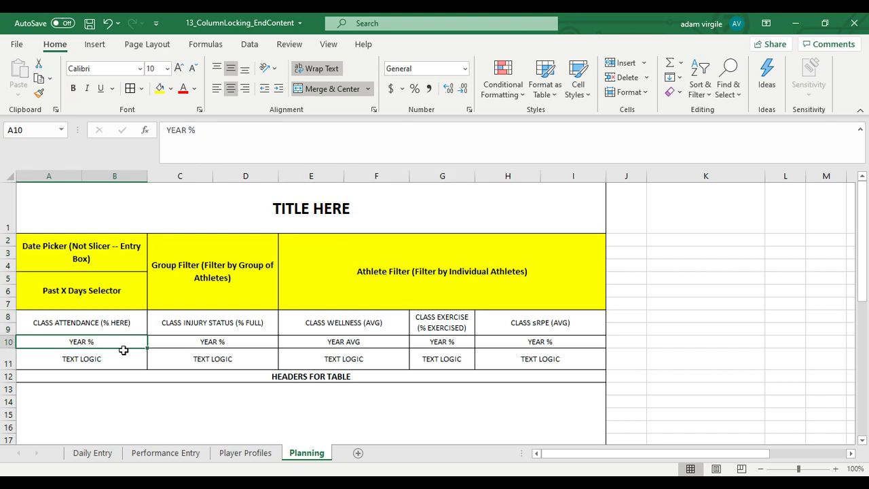
{"action": "left_click", "coordinate": [125, 360]}
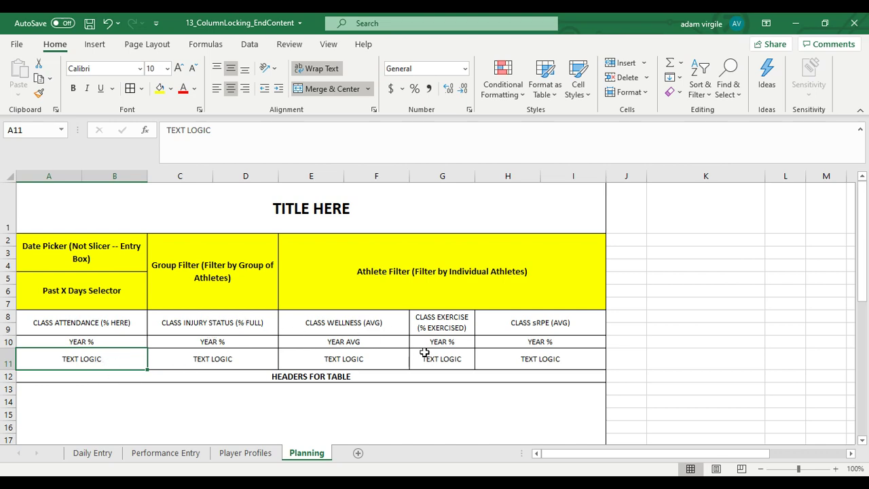
Look through the planned table headers, the Class Table area and the Group and Total Class Averages section.
{"action": "scroll", "coordinate": [545, 358], "scroll_direction": "down", "scroll_amount": 2}
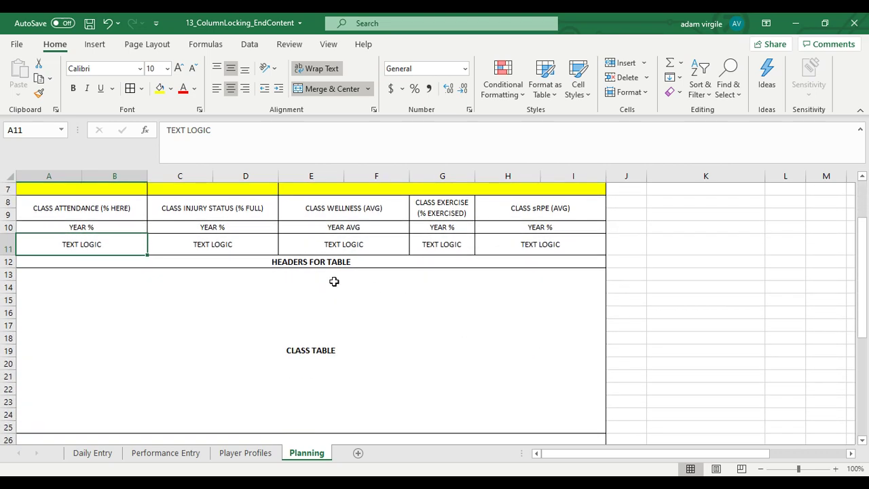
{"action": "left_click", "coordinate": [326, 263]}
{"action": "left_click", "coordinate": [296, 331]}
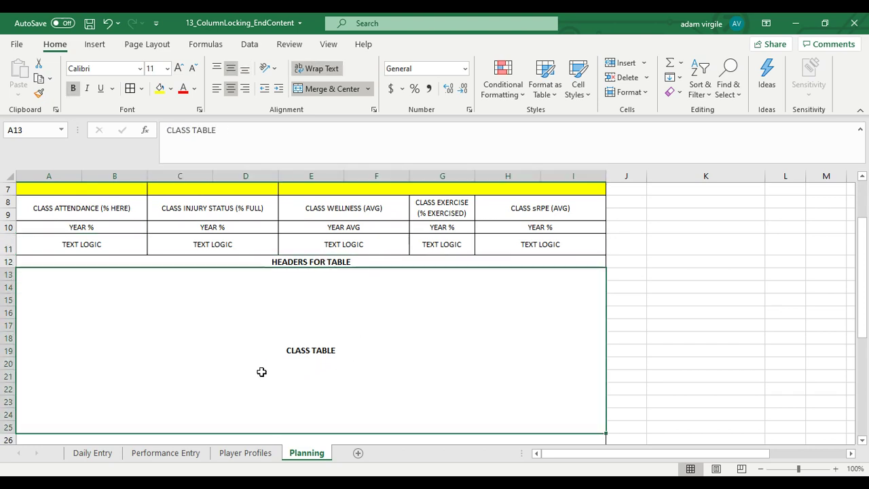
{"action": "scroll", "coordinate": [293, 330], "scroll_direction": "down", "scroll_amount": 3}
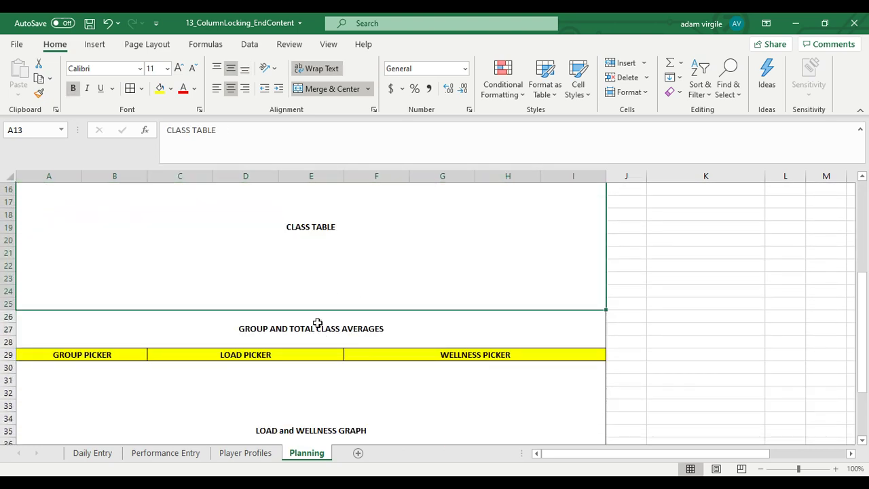
{"action": "left_click", "coordinate": [321, 331]}
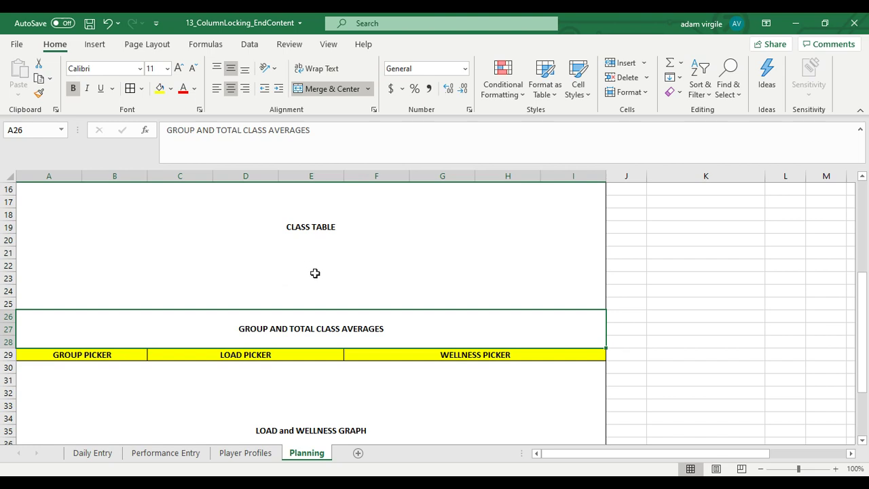
{"action": "scroll", "coordinate": [315, 275], "scroll_direction": "up", "scroll_amount": 1}
{"action": "scroll", "coordinate": [318, 275], "scroll_direction": "down", "scroll_amount": 3}
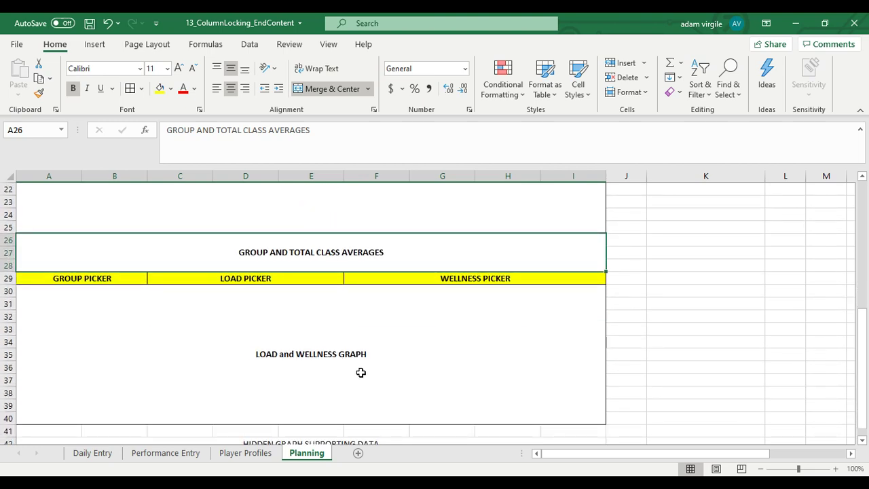
Examine the planned Load and Wellness Graph and its pickers, checking the Player Profiles cohorts for the Group Picker.
{"action": "left_click", "coordinate": [360, 373]}
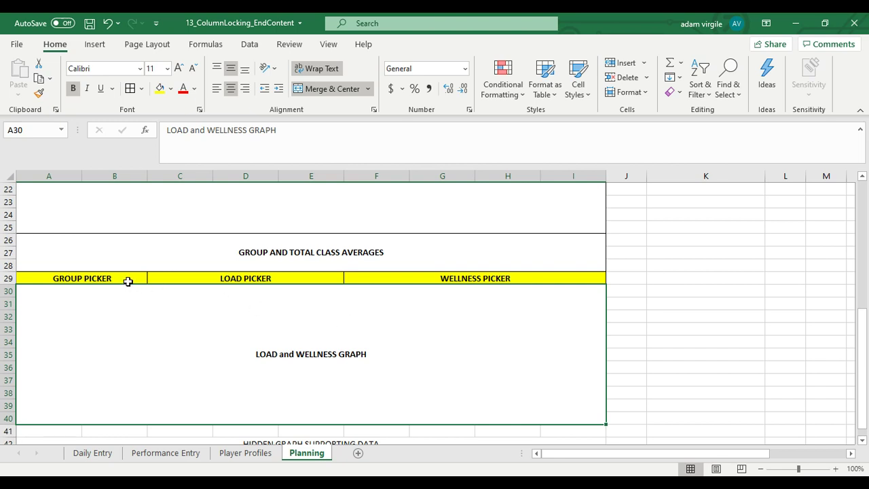
{"action": "left_click", "coordinate": [231, 455]}
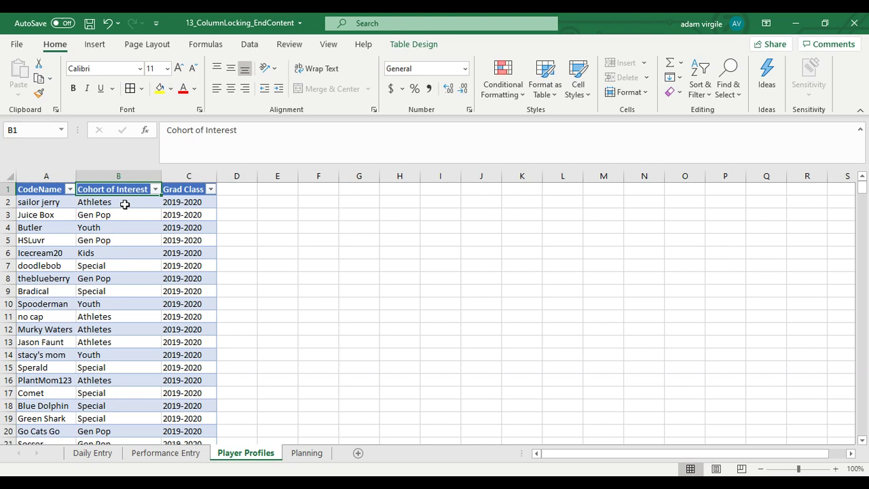
{"action": "left_click", "coordinate": [309, 451]}
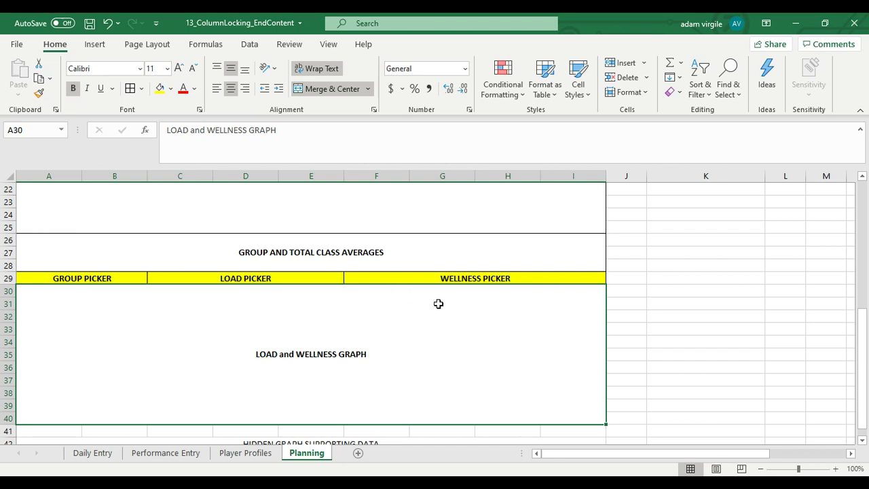
{"action": "scroll", "coordinate": [440, 358], "scroll_direction": "down", "scroll_amount": 1}
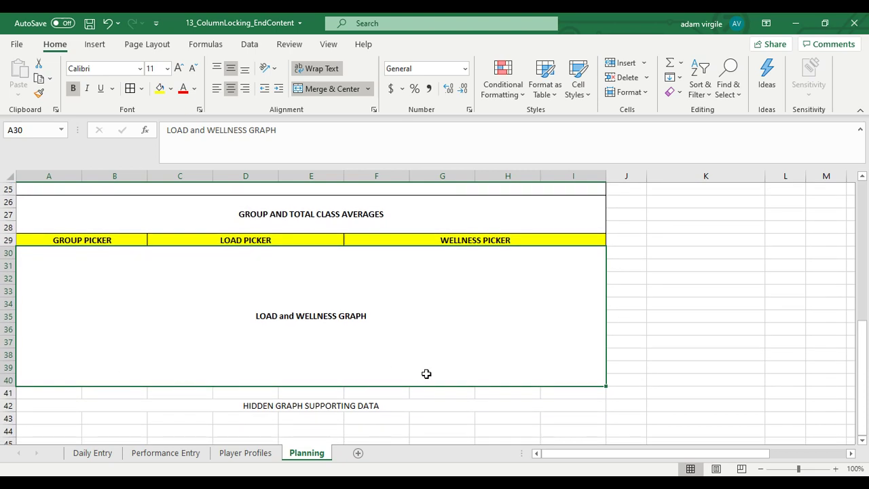
{"action": "scroll", "coordinate": [453, 341], "scroll_direction": "up", "scroll_amount": 1}
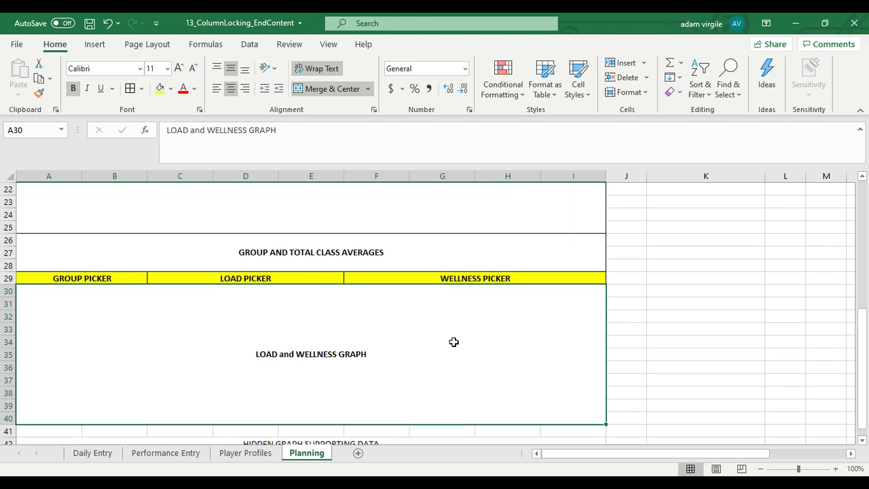
Look over the top of the Planning layout and return through the data sheets to the Daily Entry sheet.
{"action": "scroll", "coordinate": [442, 335], "scroll_direction": "up", "scroll_amount": 3}
{"action": "scroll", "coordinate": [427, 345], "scroll_direction": "up", "scroll_amount": 4}
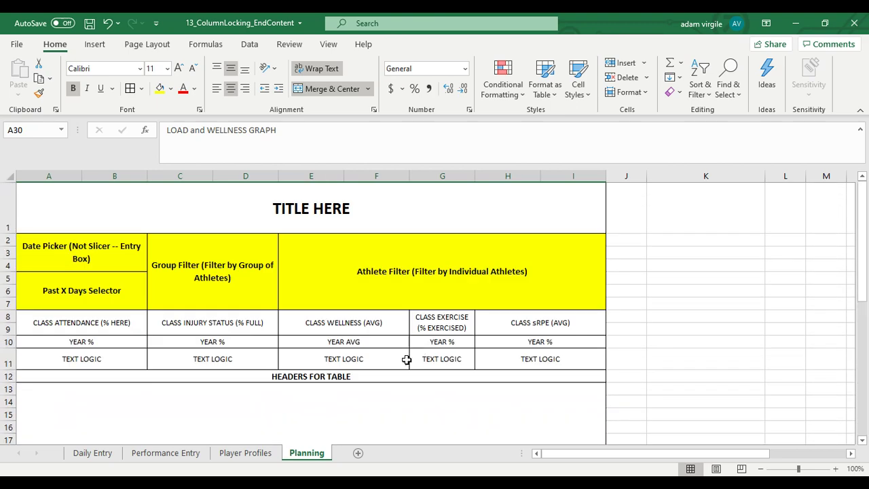
{"action": "left_click", "coordinate": [261, 456]}
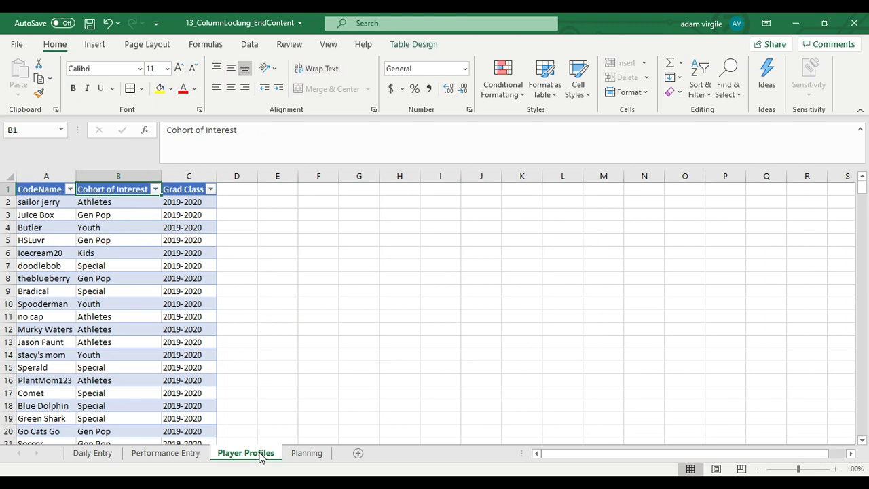
{"action": "left_click", "coordinate": [183, 460]}
{"action": "left_click", "coordinate": [111, 457]}
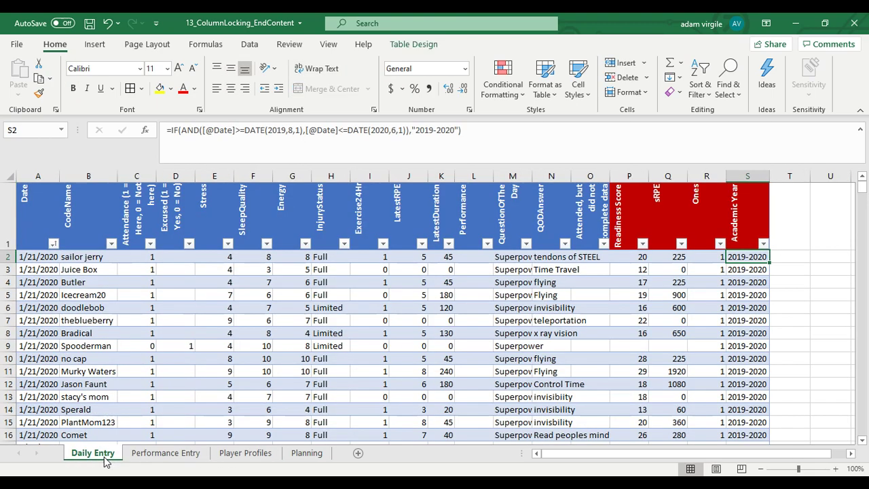